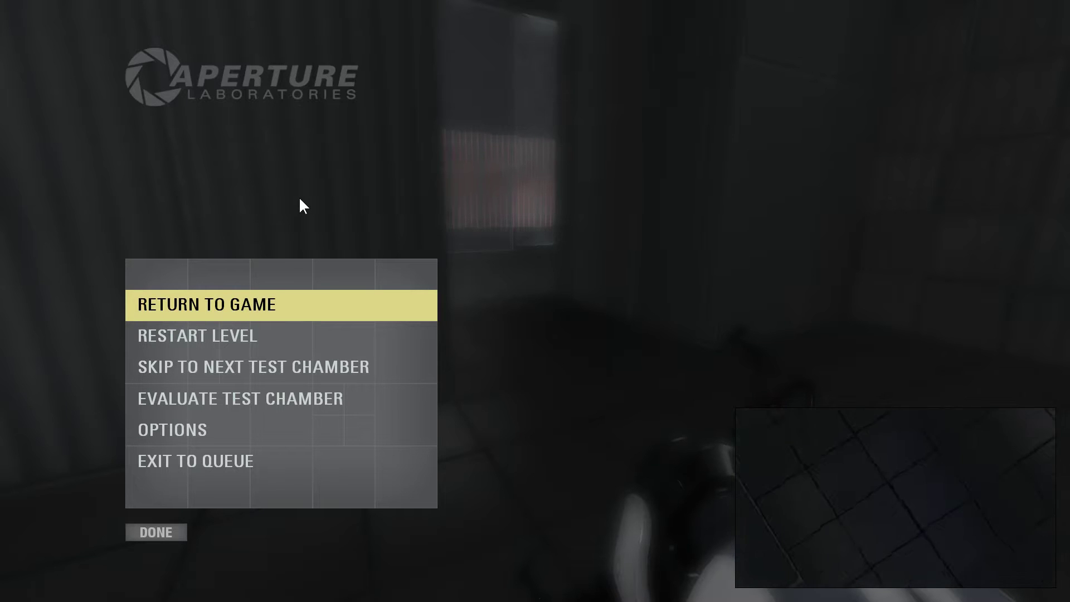
# Check the chamber evaluation panel, then return to play and walk down the corridor
pyautogui.press('Escape')
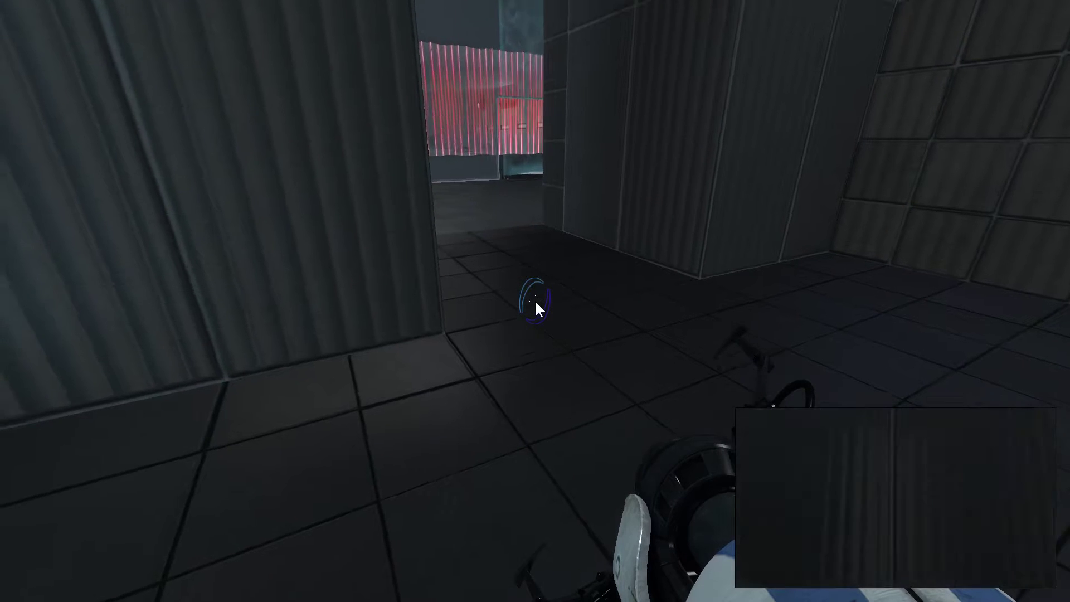
pyautogui.press('Escape')
pyautogui.click(297, 402)
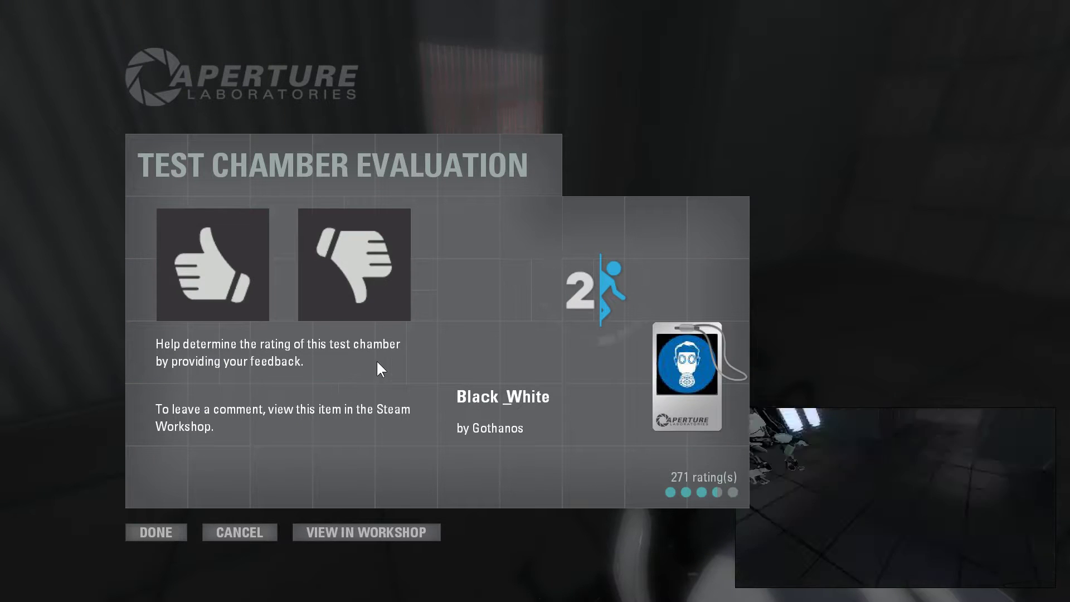
pyautogui.press('Escape')
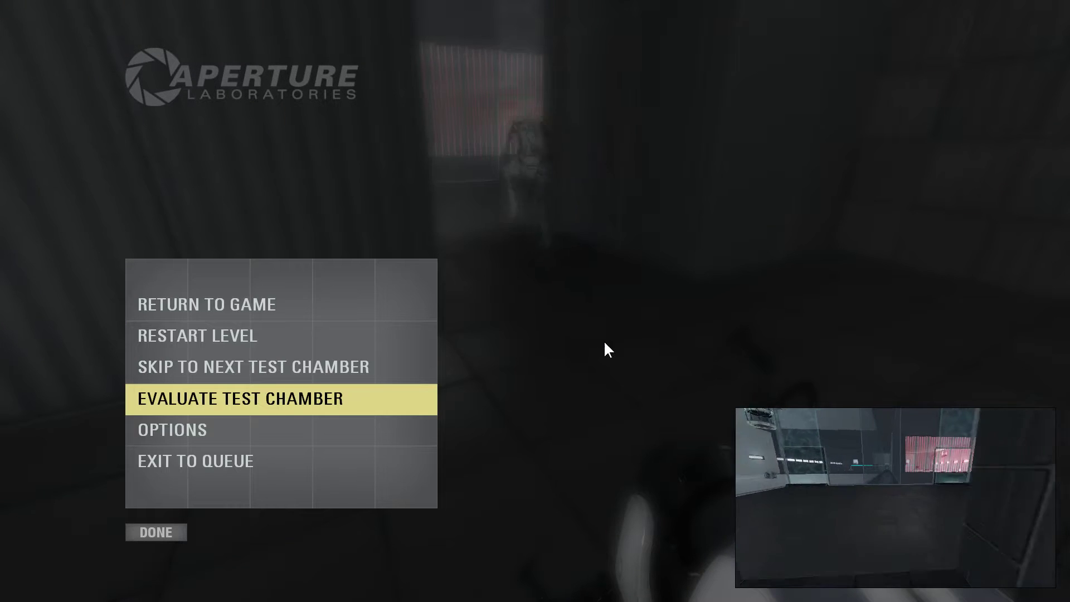
pyautogui.press('Escape')
pyautogui.press('w')
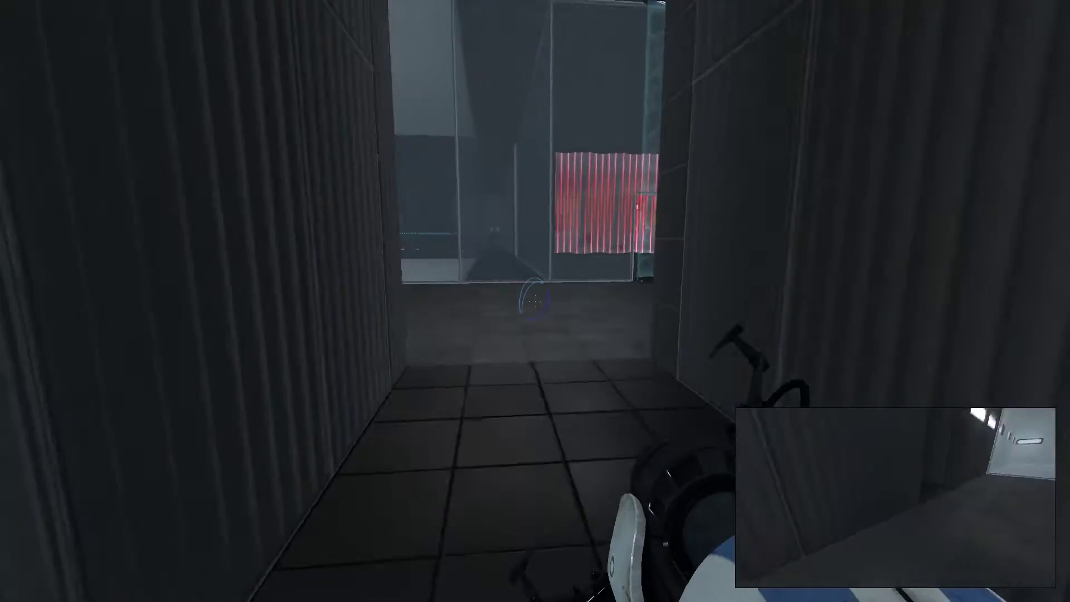
# Walk past the glass panel into the white room and pick up the cube
pyautogui.press('w')
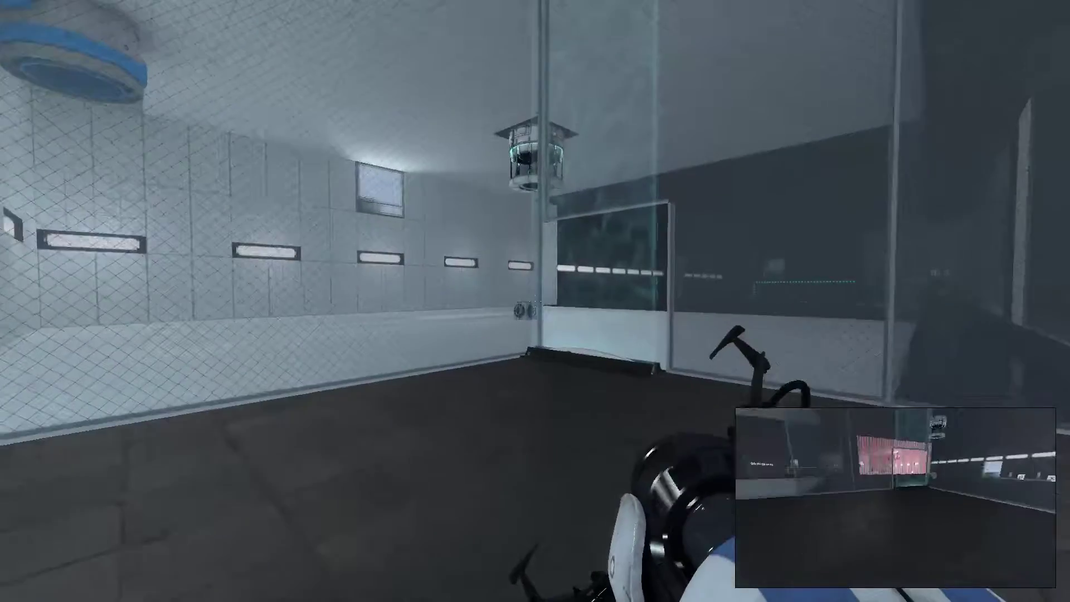
pyautogui.press('w')
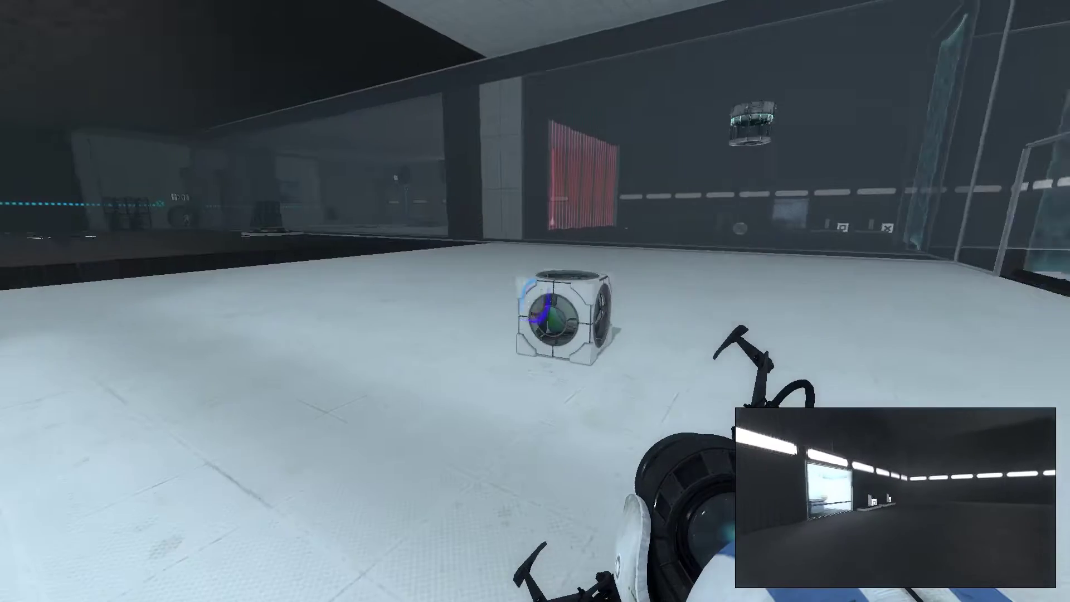
pyautogui.press('e')
pyautogui.press('e')
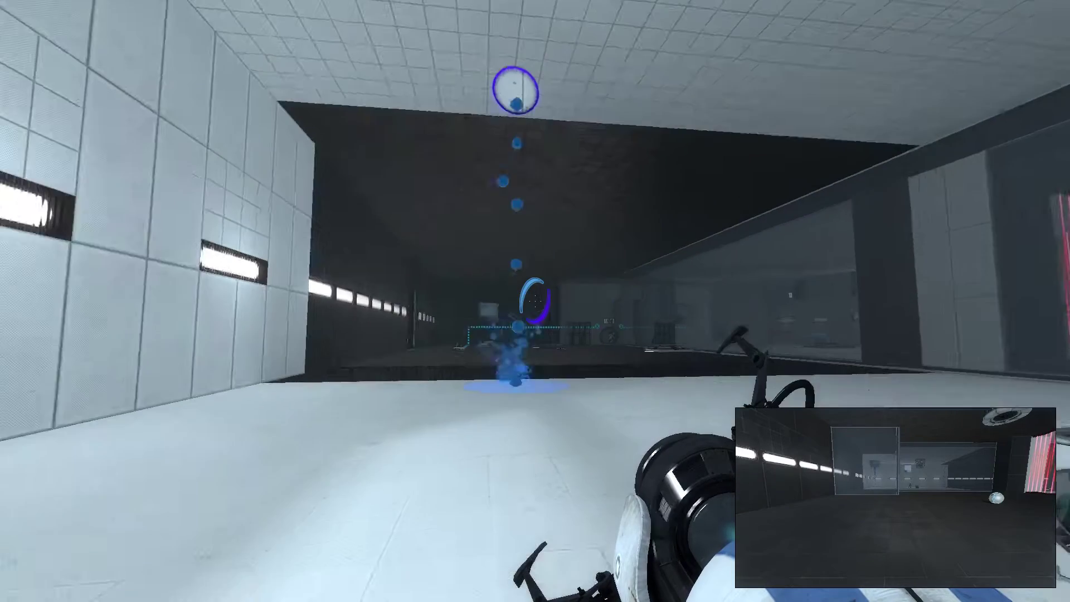
# Follow the falling blue gel to the ledge, then walk past the pedestal toward the laser grid
pyautogui.press('w')
pyautogui.press('w')
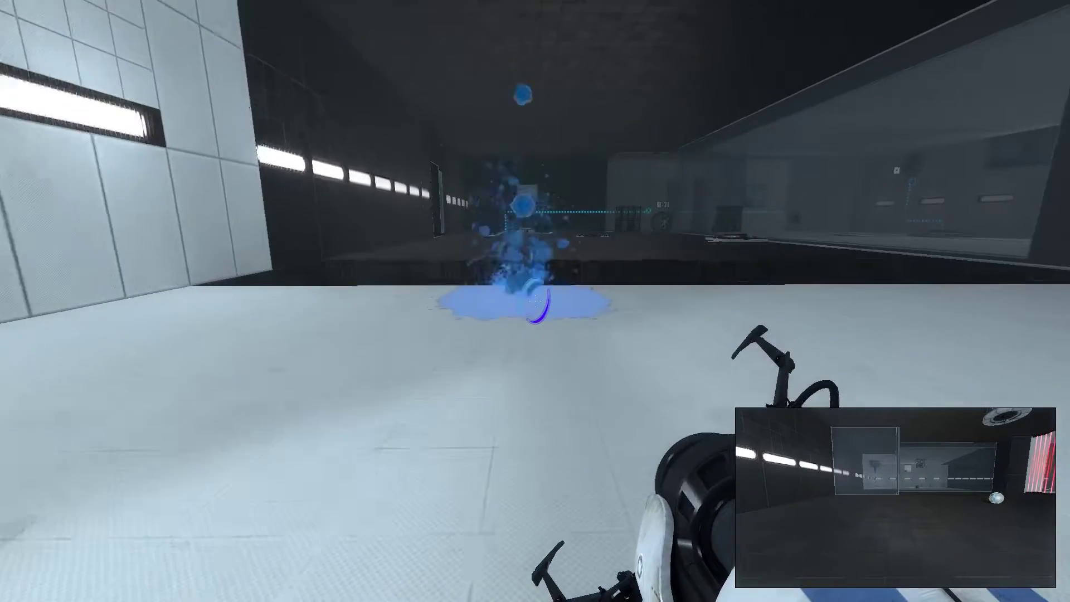
pyautogui.press('w')
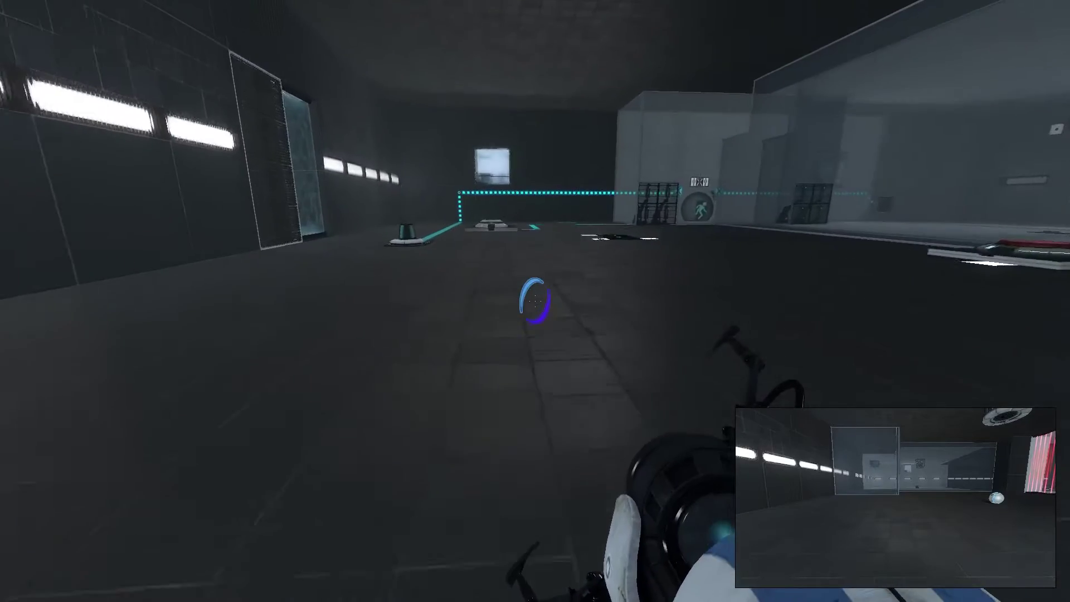
pyautogui.press('w')
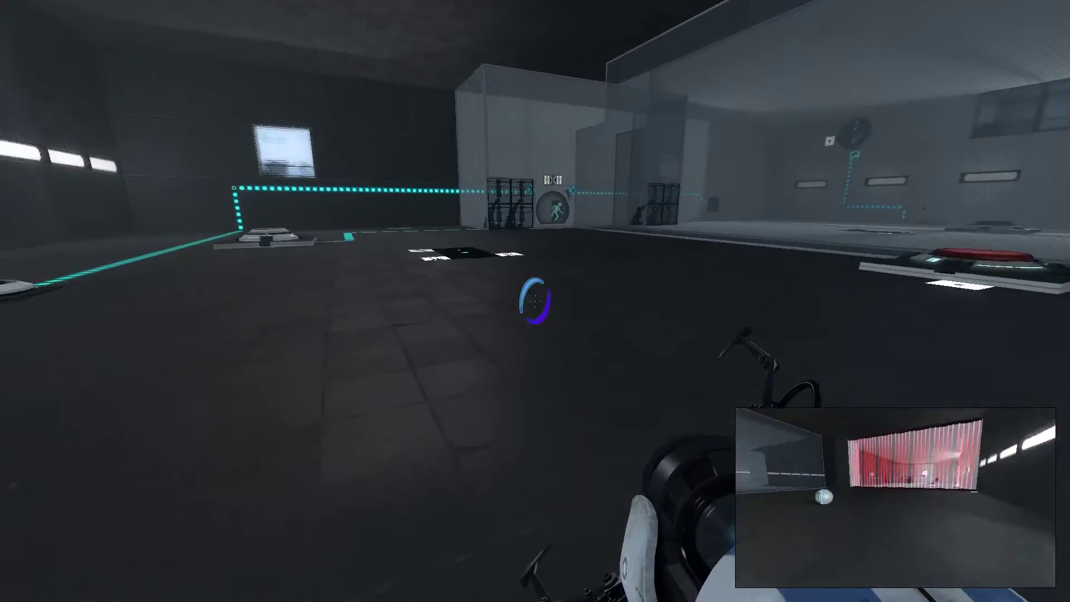
pyautogui.press('w')
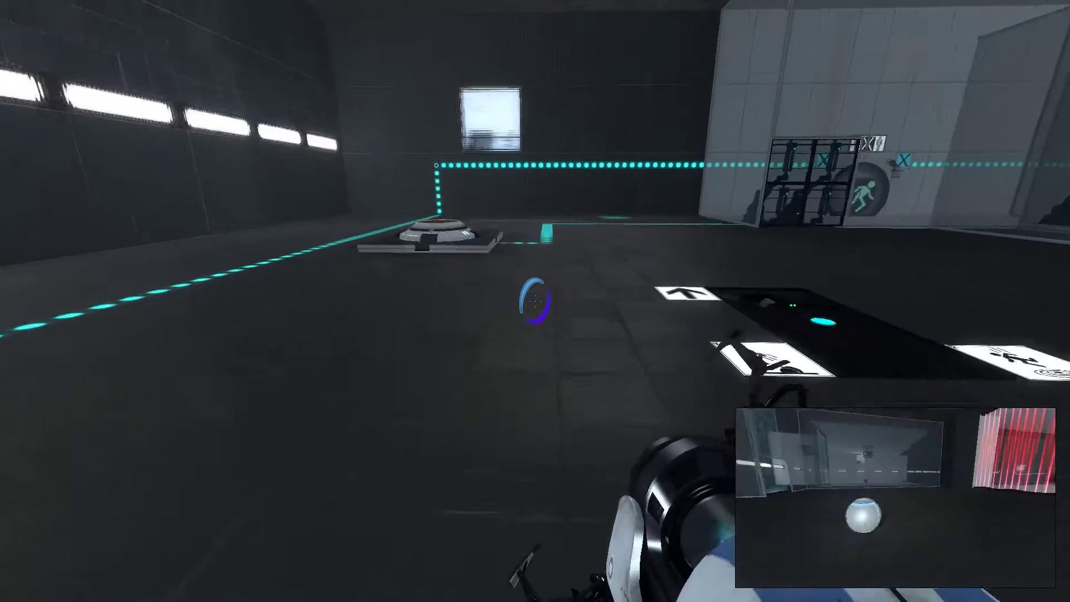
pyautogui.press('w')
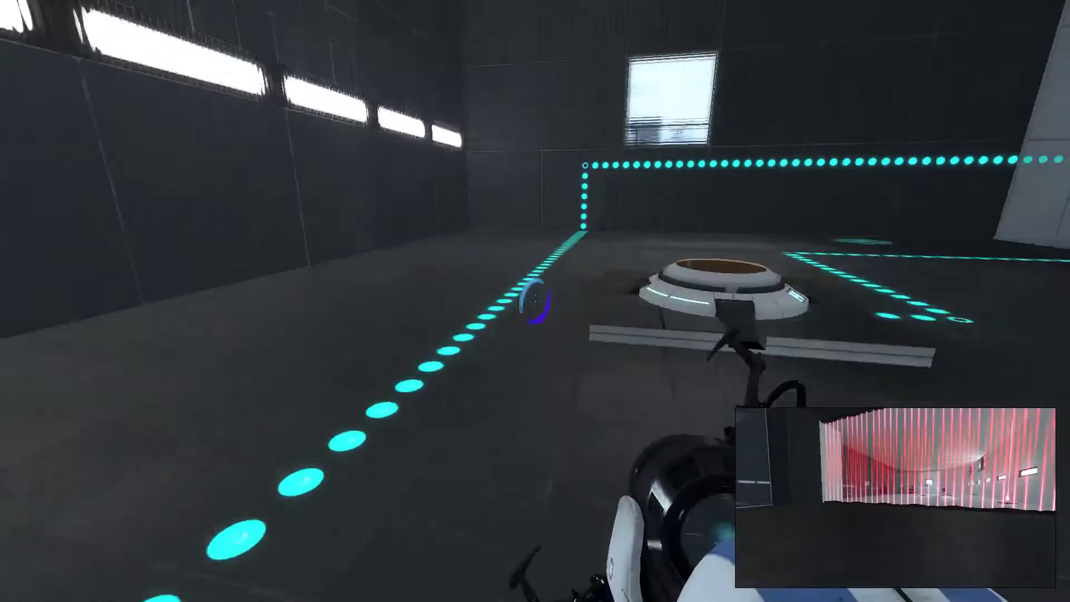
pyautogui.press('w')
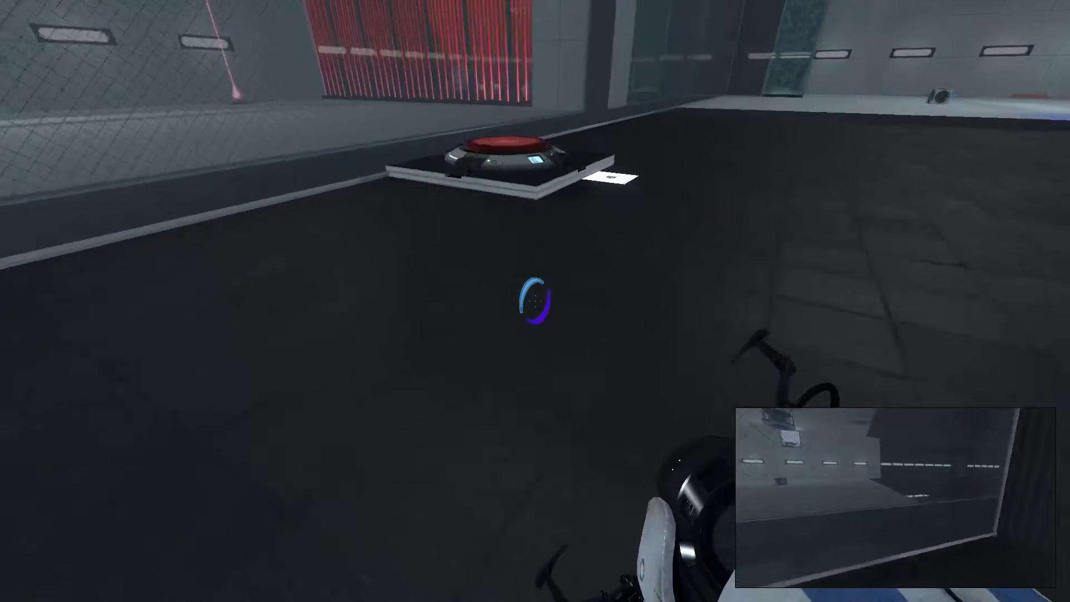
# Cross onto the red floor button by the lasers, then walk to the corner pedestal
pyautogui.press('w')
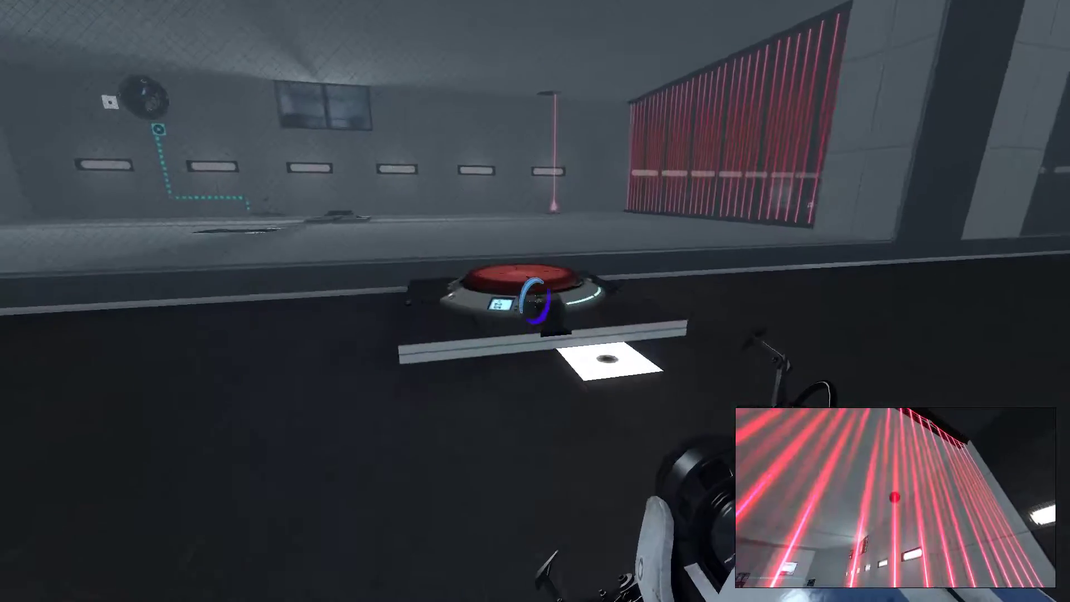
pyautogui.press('w')
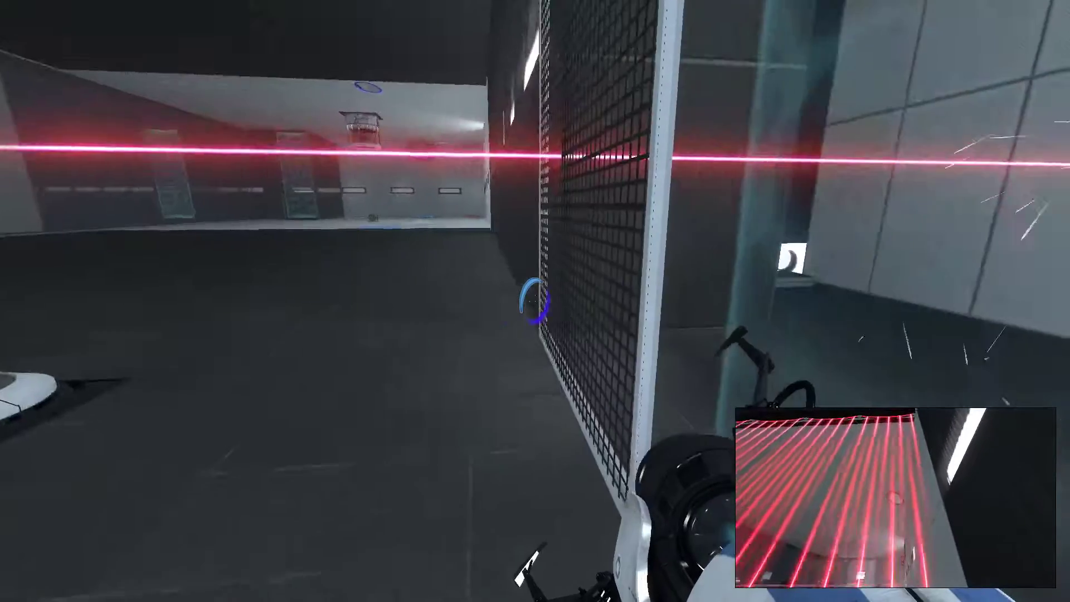
pyautogui.press('w')
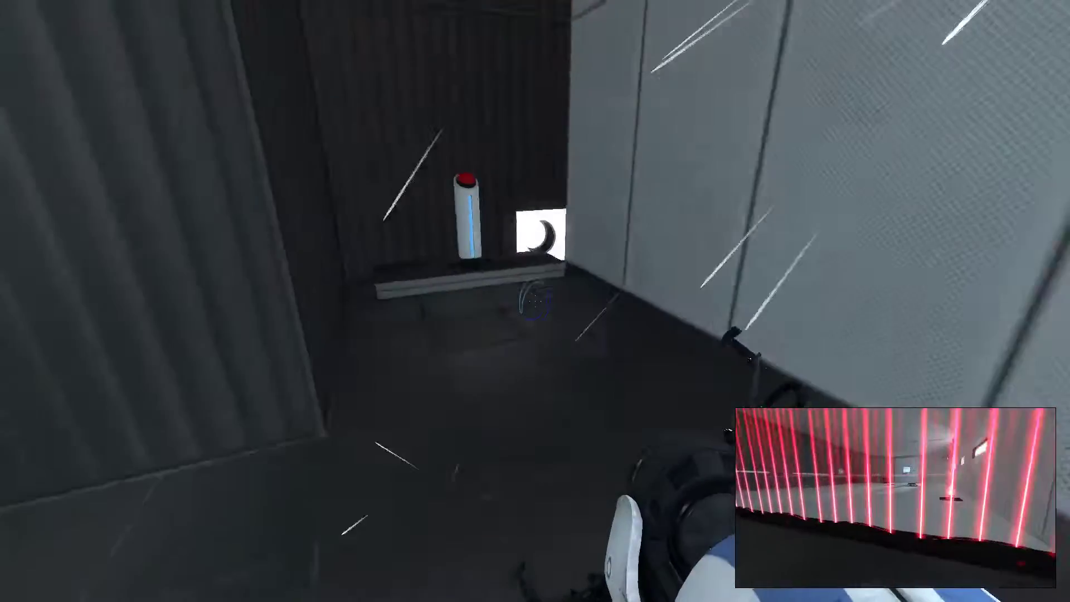
pyautogui.press('w')
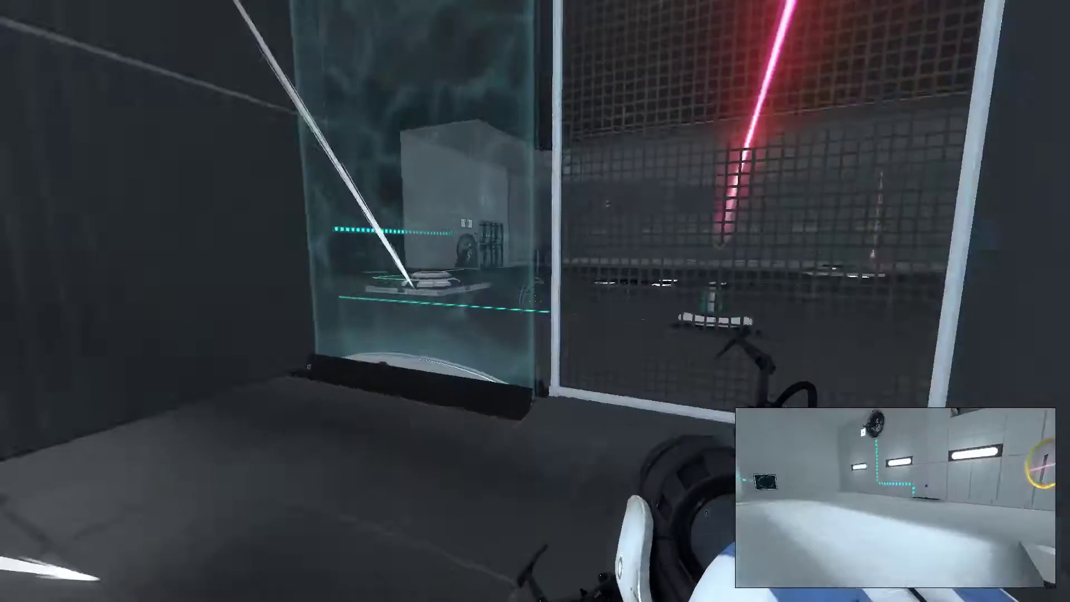
# Return past the mesh grate to the red-button pedestal, then walk back past the glass panel
pyautogui.press('w')
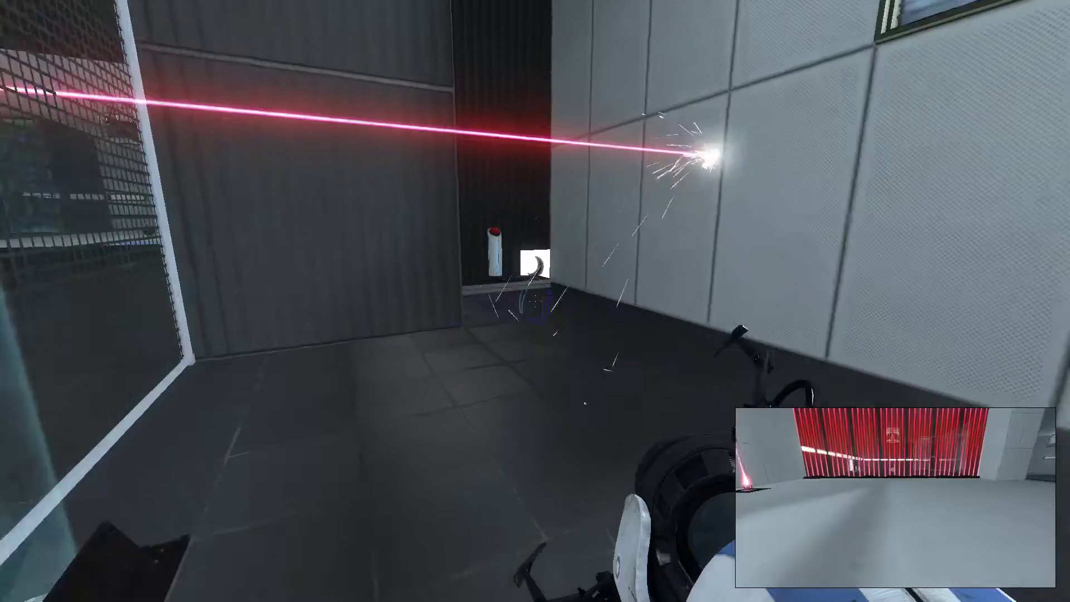
pyautogui.press('w')
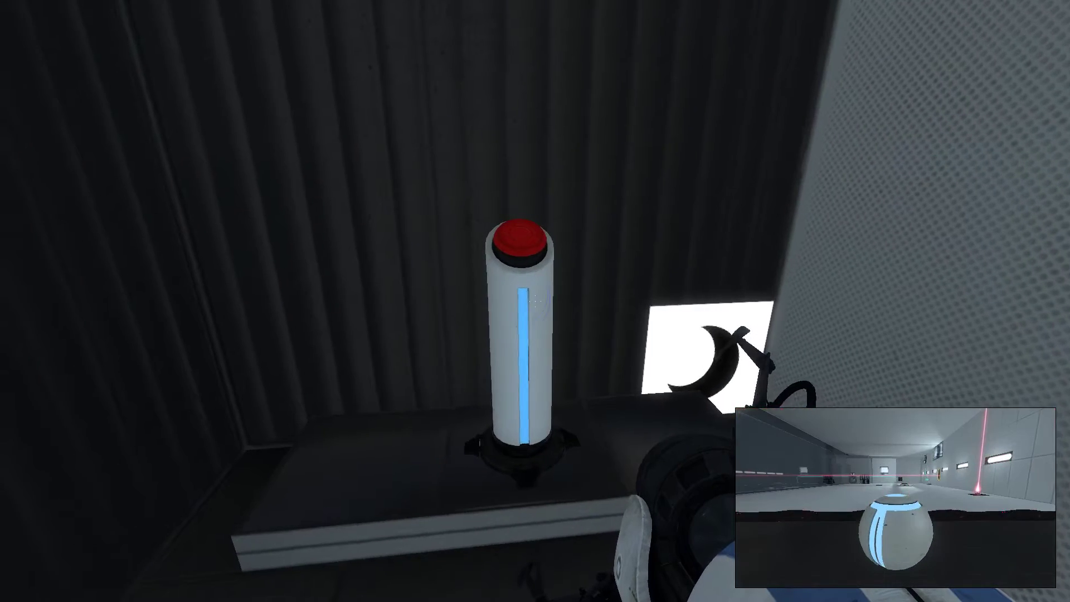
pyautogui.press('w')
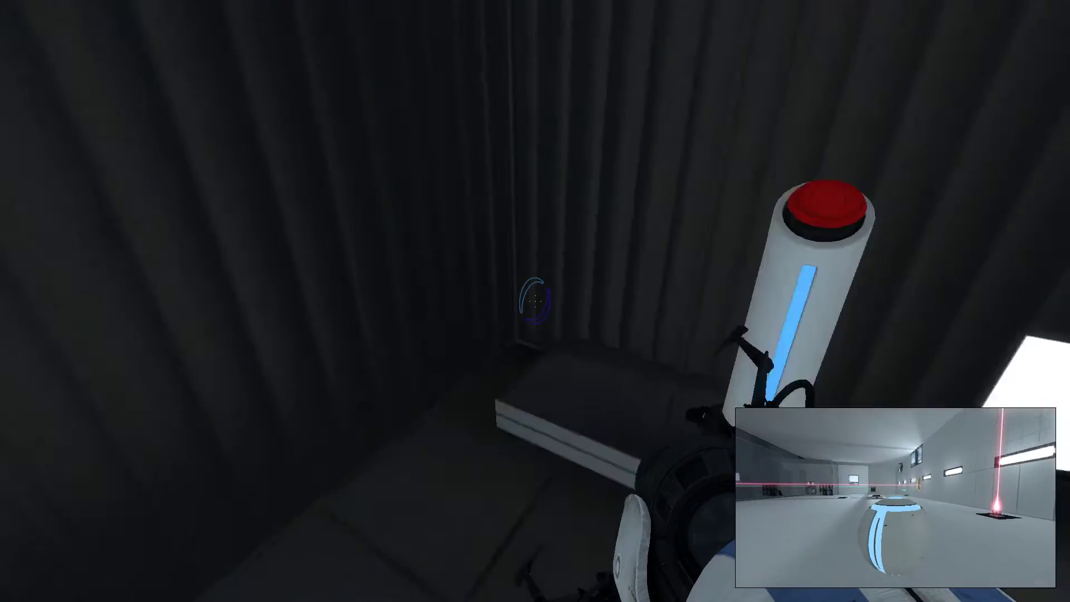
pyautogui.press('w')
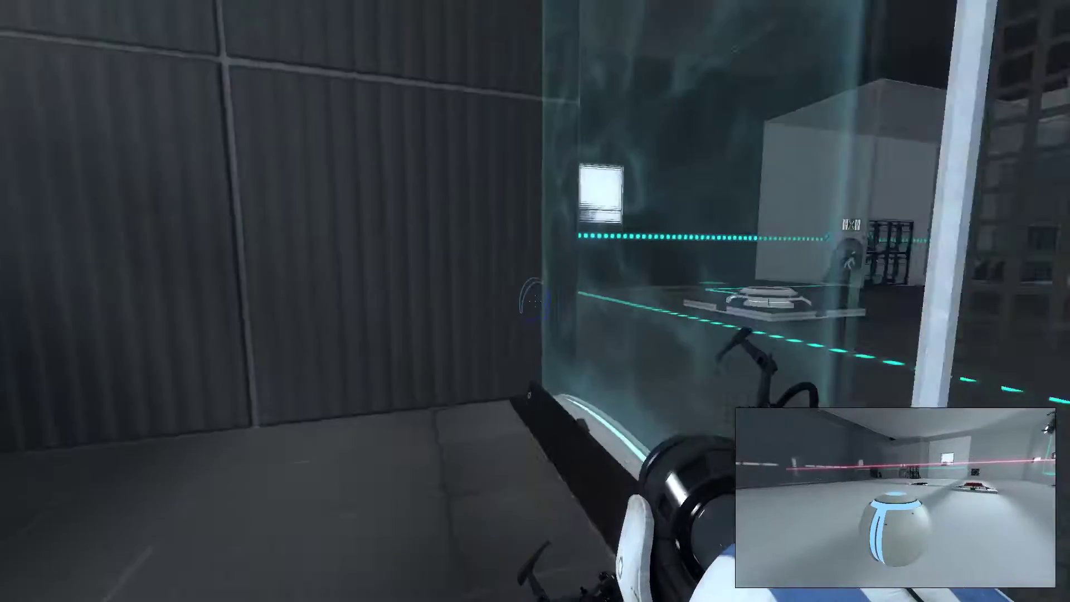
pyautogui.press('w')
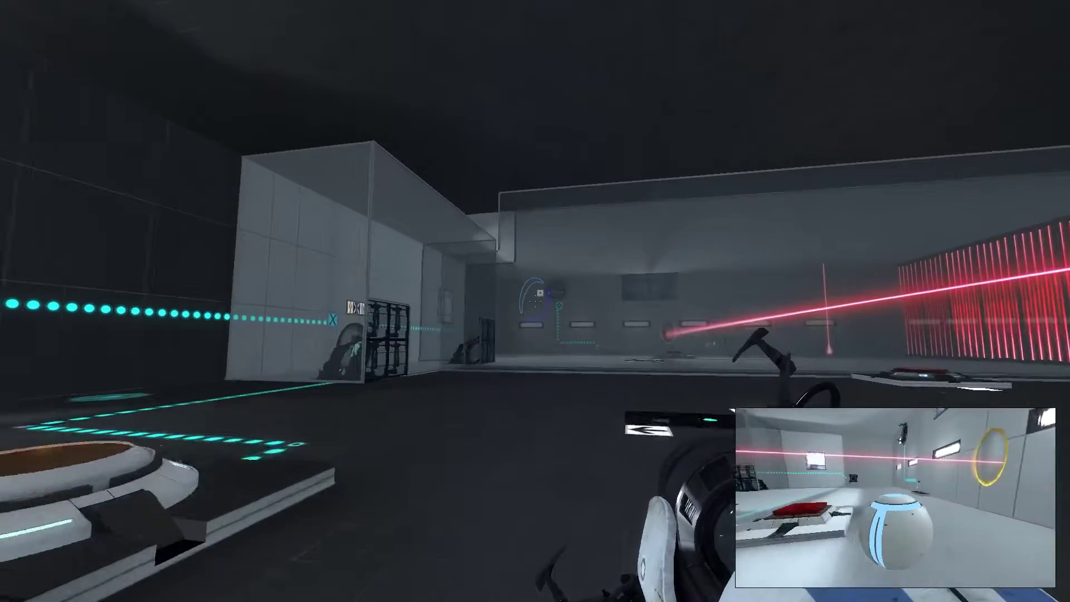
# Move toward the exit area, then grab and release the floating sphere
pyautogui.press('w')
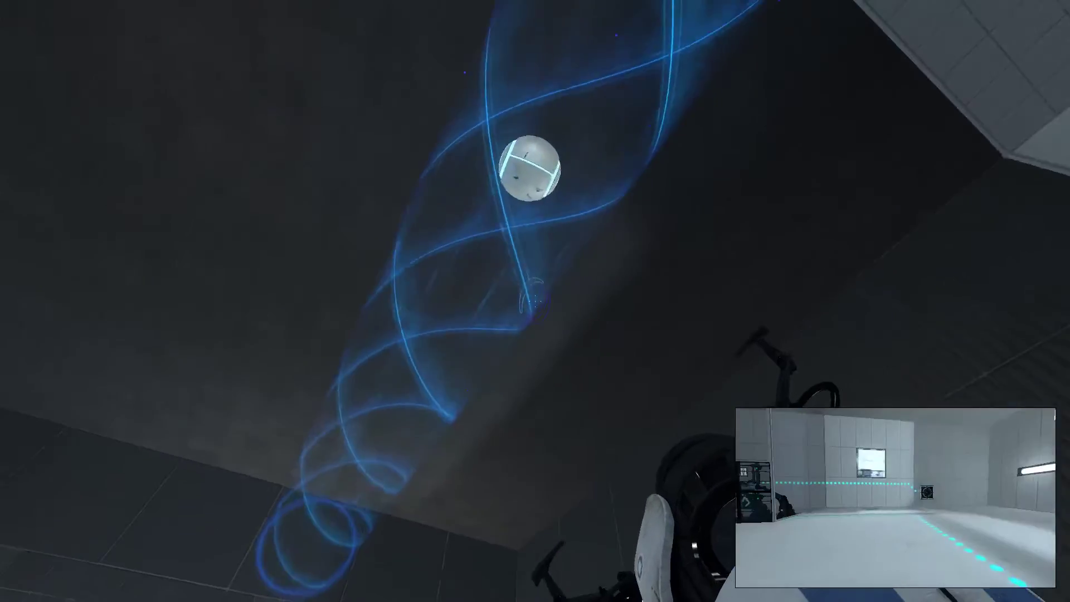
pyautogui.press('e')
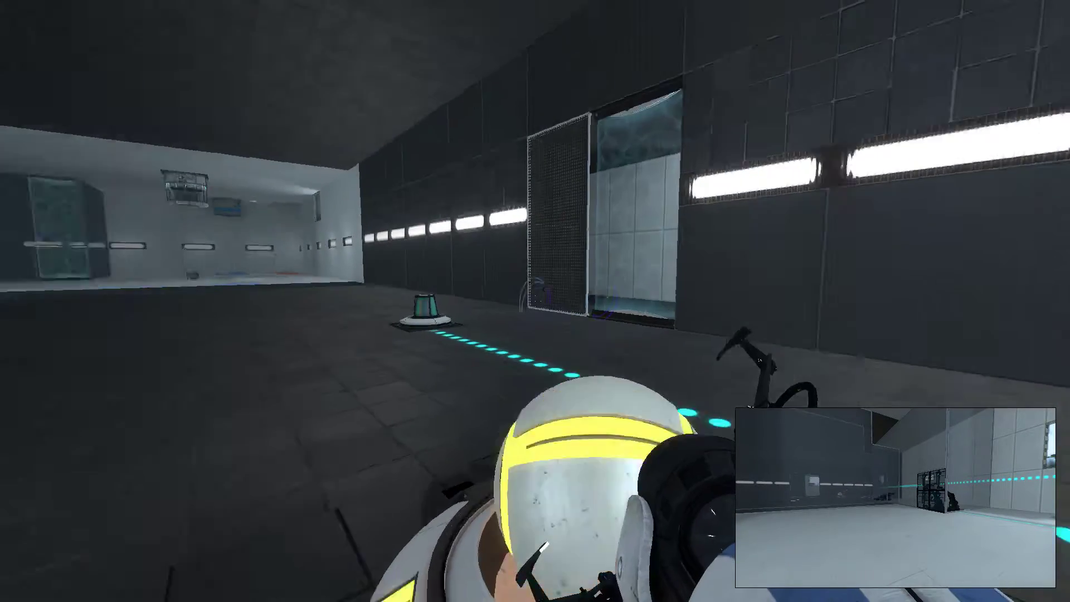
pyautogui.press('e')
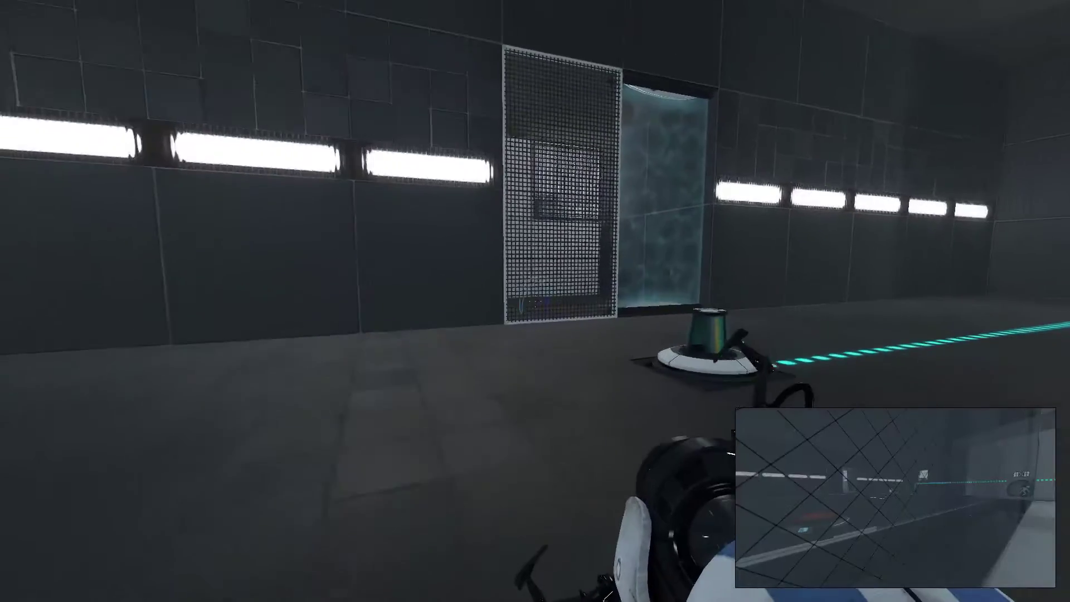
# Pass through the grate, fire a blue portal on the white wall, and enter it
pyautogui.press('w')
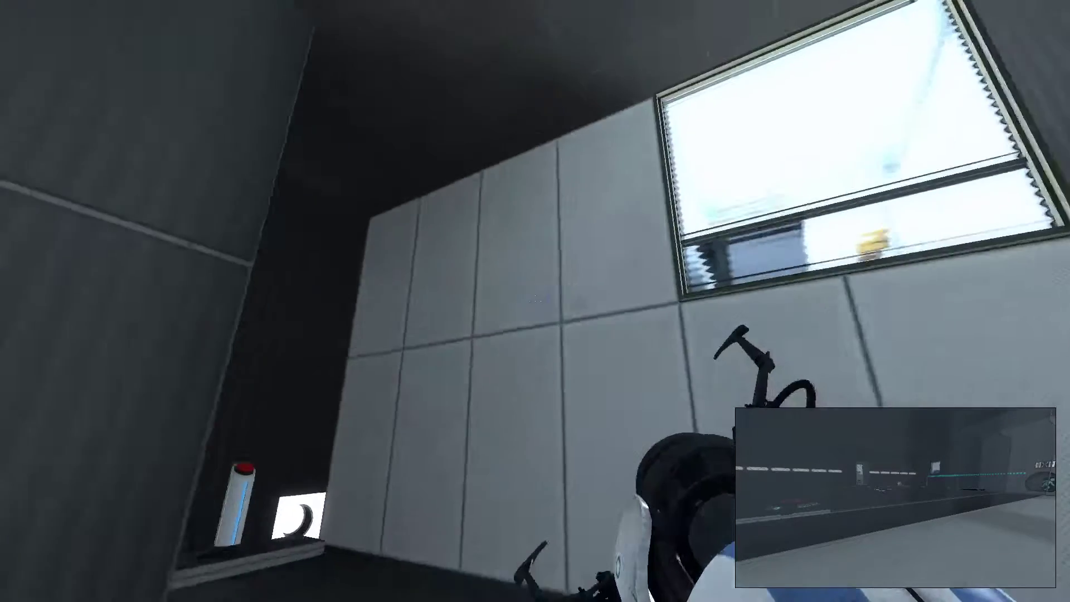
pyautogui.click(535, 301)
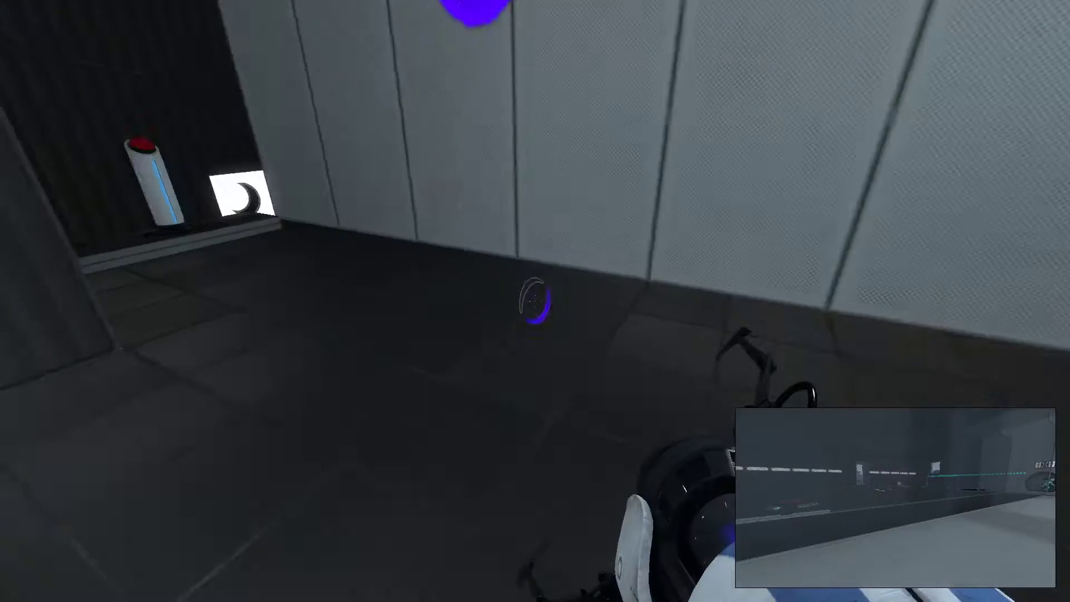
pyautogui.press('w')
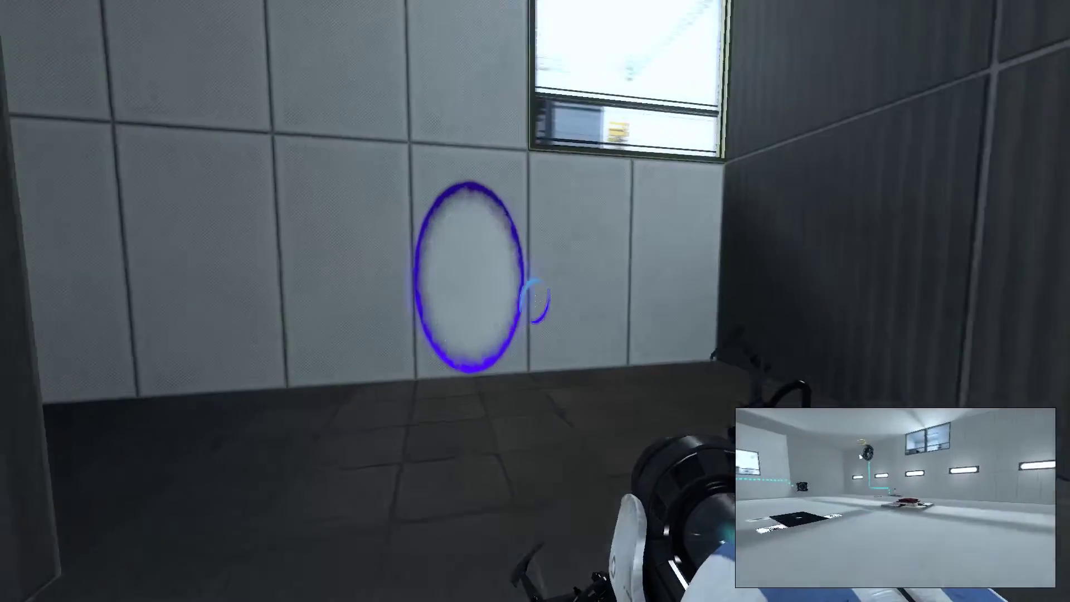
pyautogui.press('w')
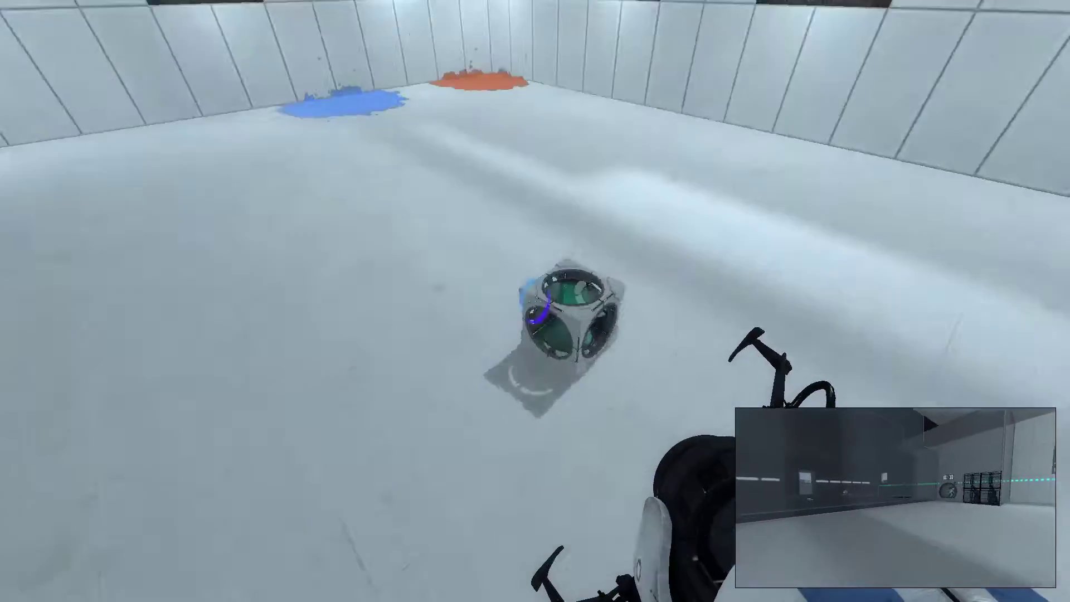
# Carry the cube over the gel ledge into the chamber, drop it, and step on the red button
pyautogui.press('e')
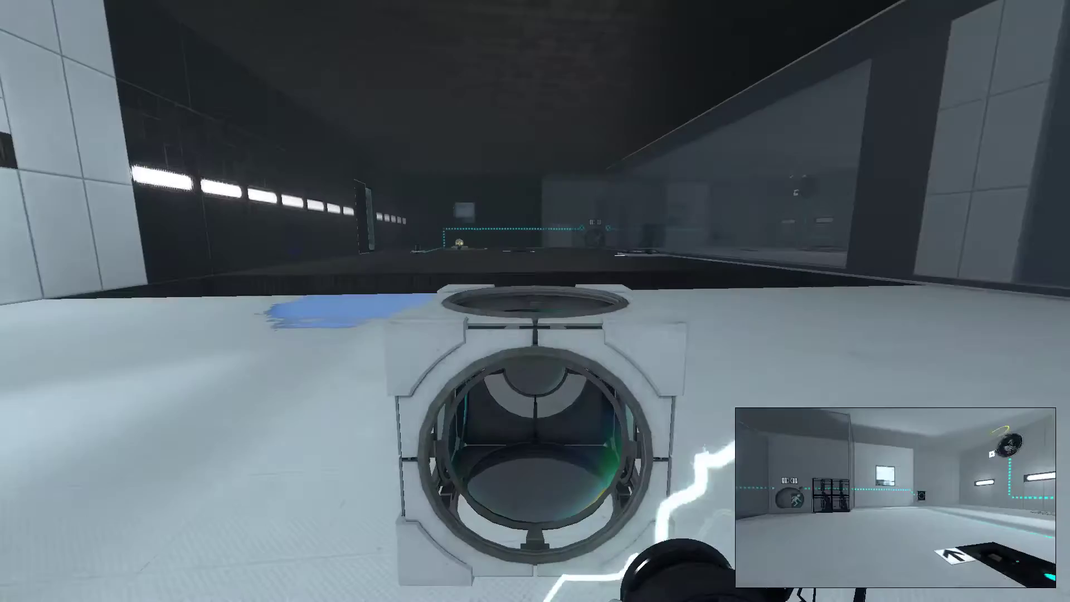
pyautogui.press('w')
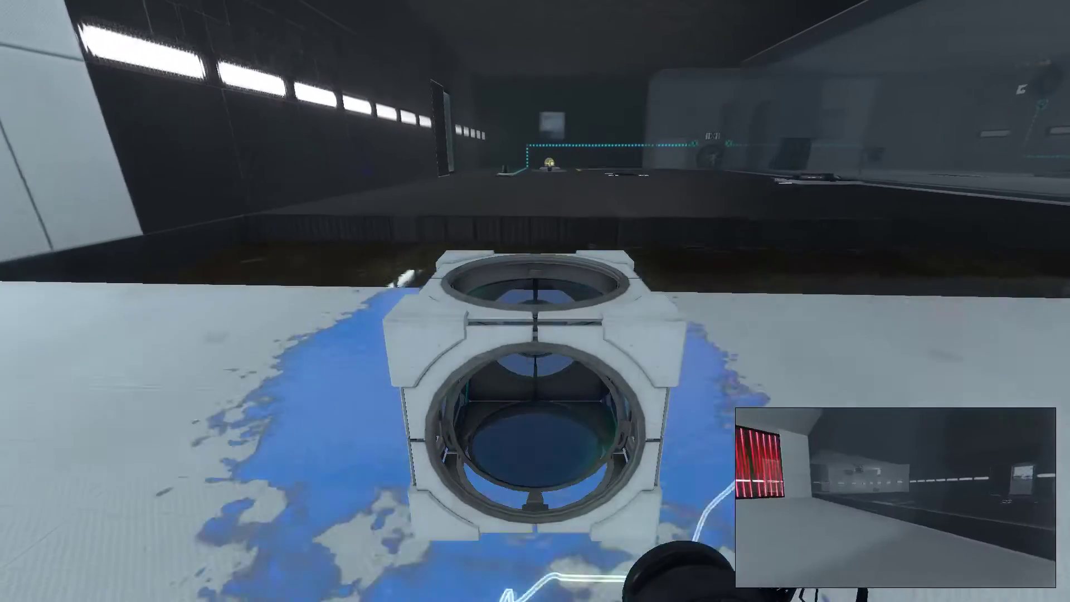
pyautogui.press('w')
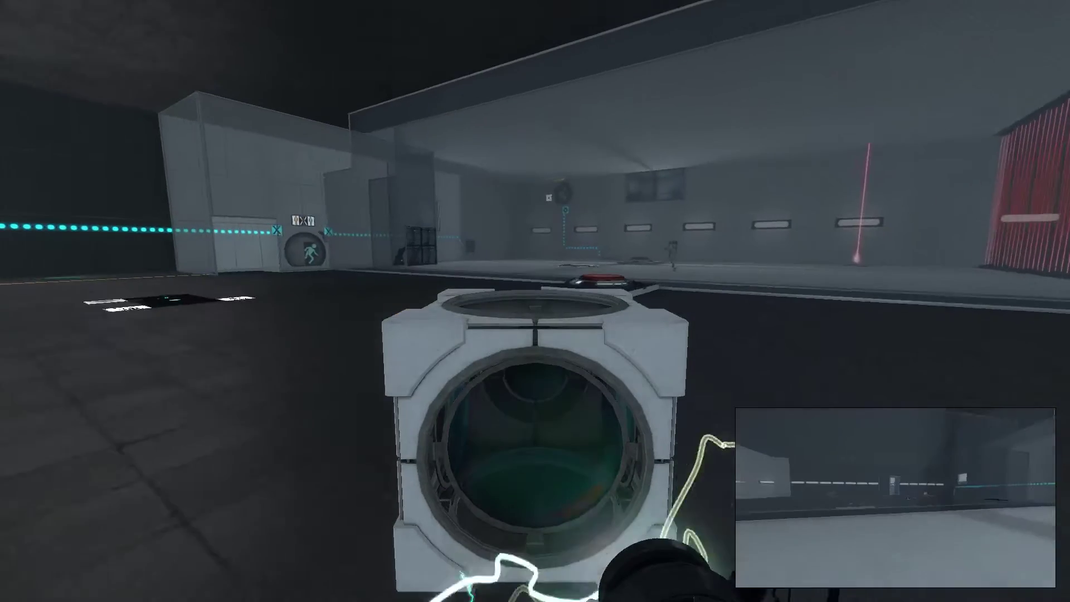
pyautogui.press('w')
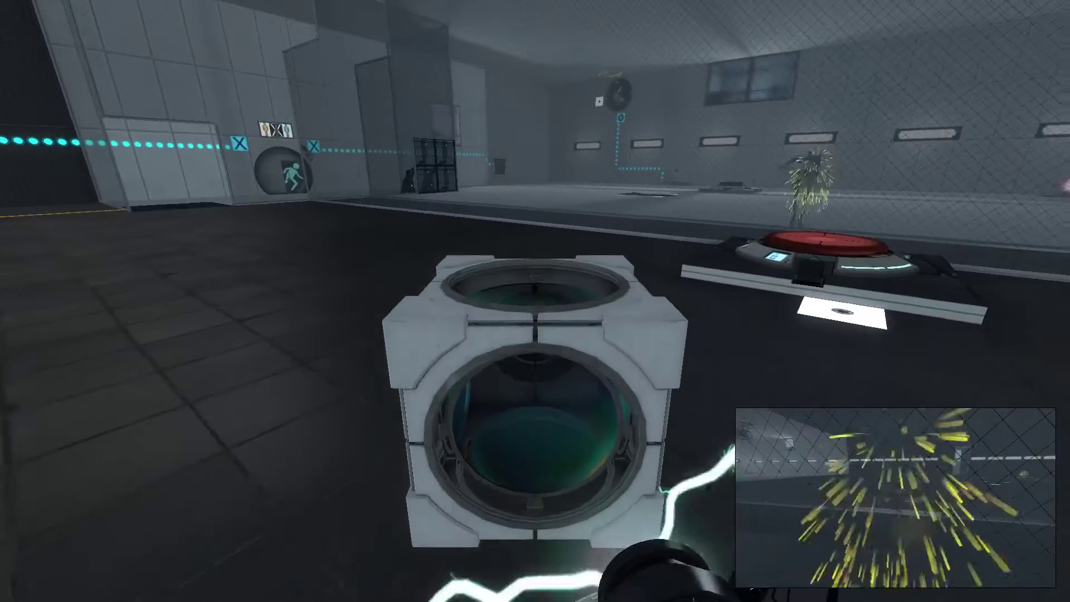
pyautogui.press('e')
pyautogui.press('w')
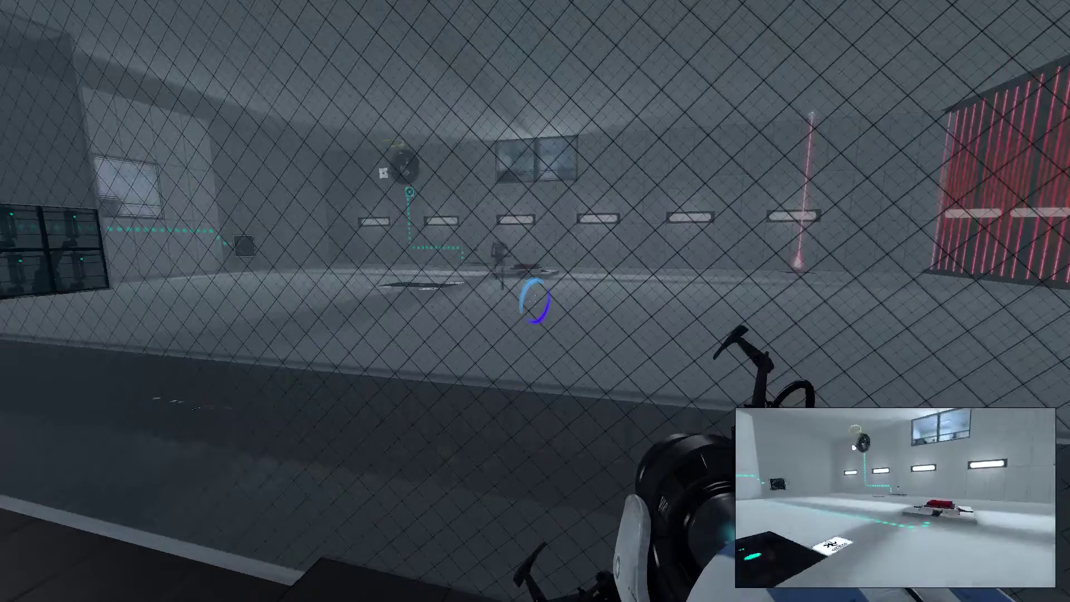
# Look left along the chamber, then walk past the funnel room toward the glass exit room
pyautogui.press('a')
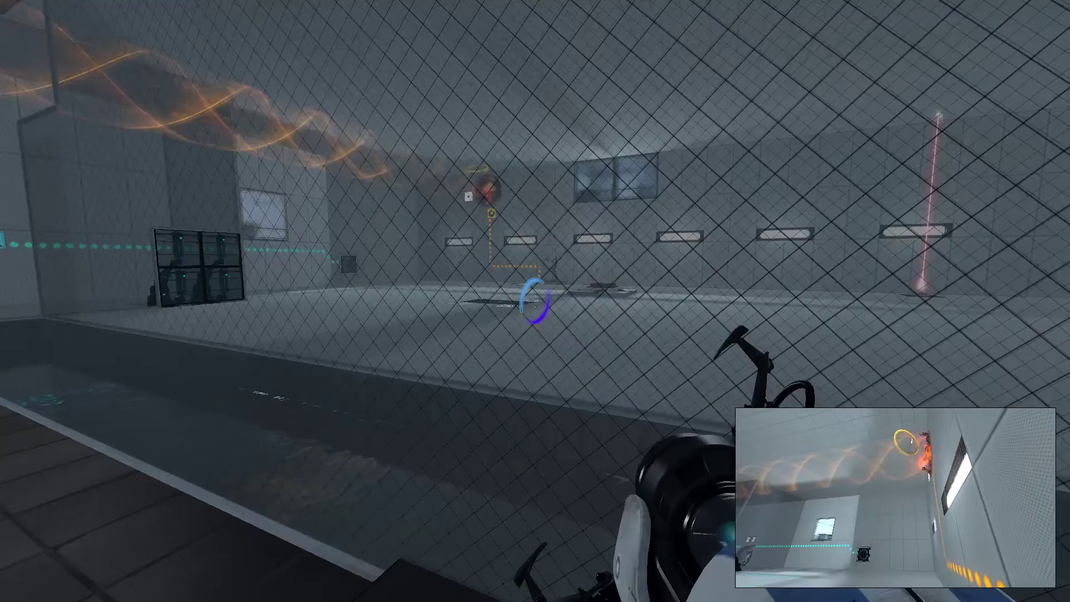
pyautogui.press('w')
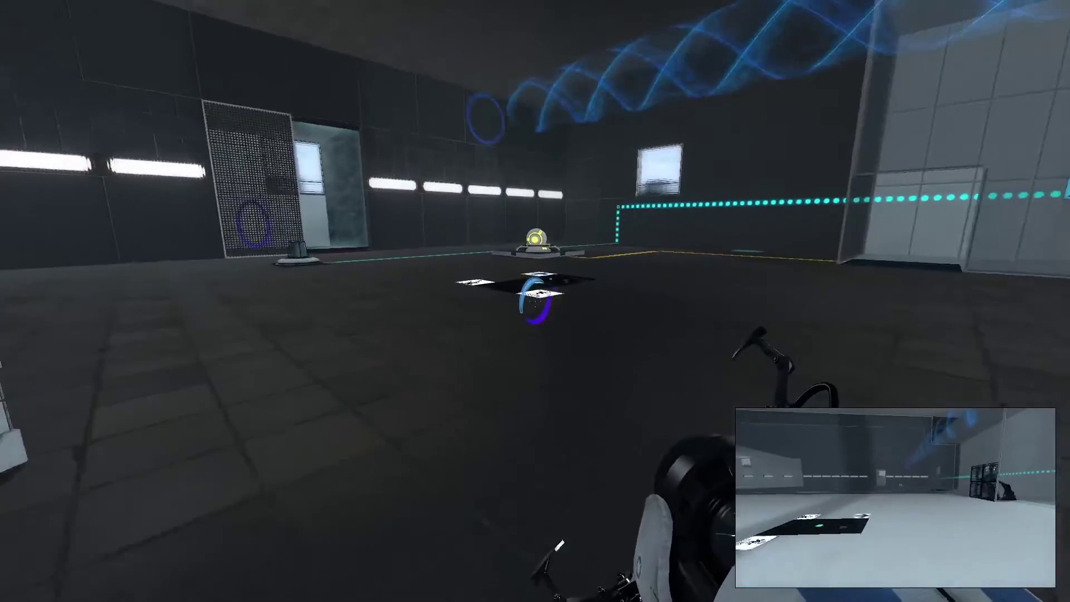
pyautogui.press('w')
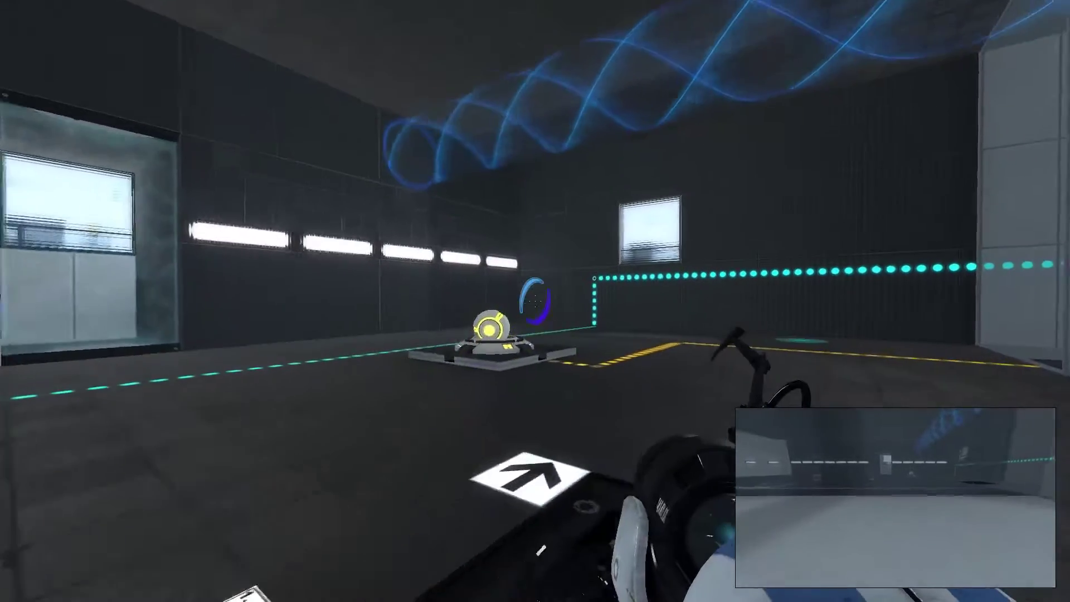
pyautogui.press('w')
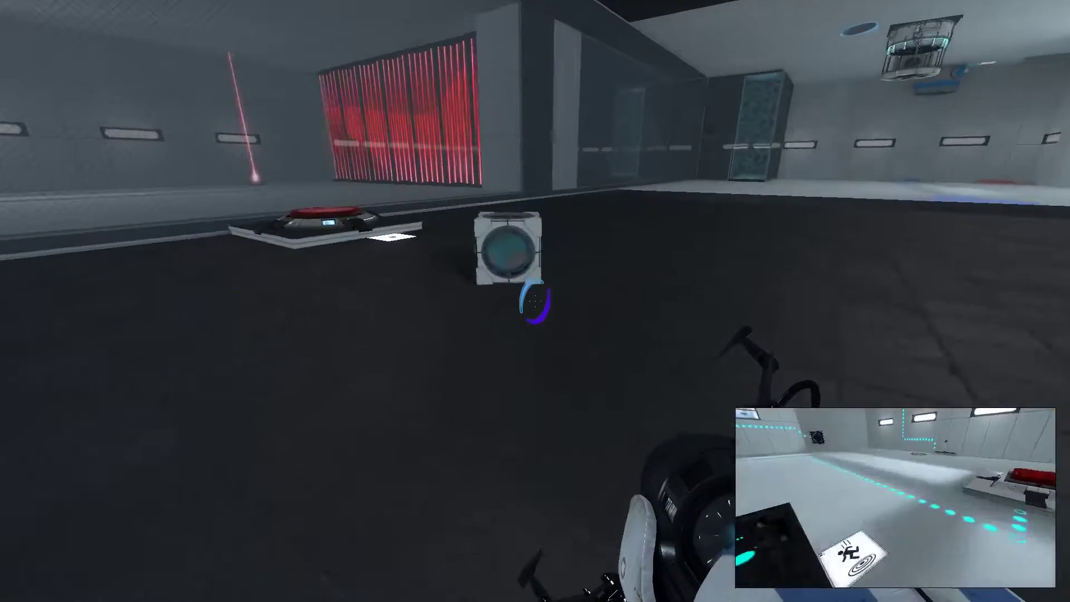
# Release the companion cube into the blue excursion funnel, then pick it up and drop it again
pyautogui.press('e')
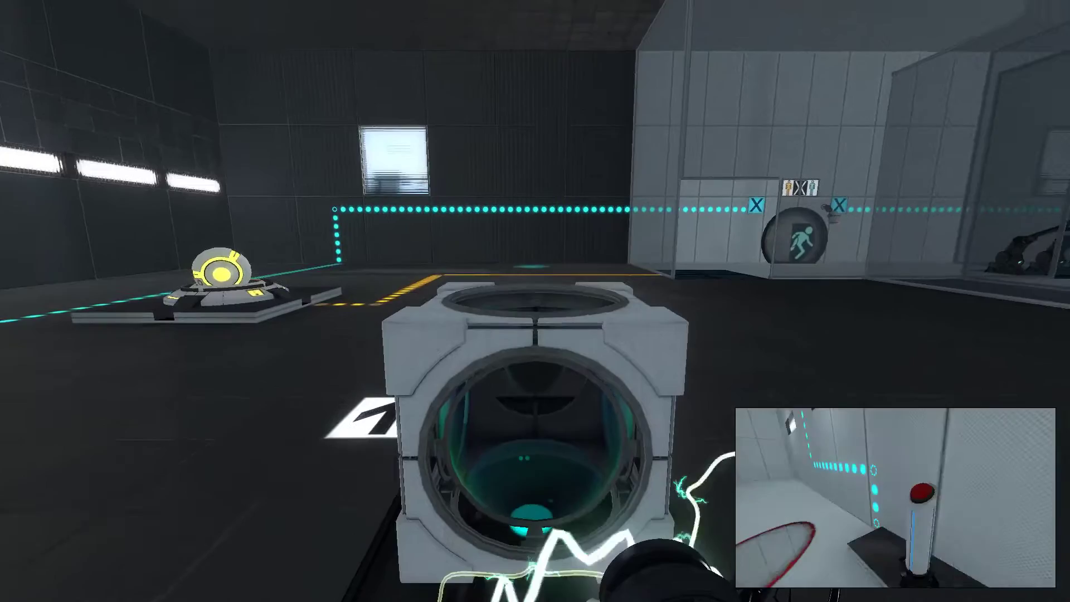
pyautogui.press('e')
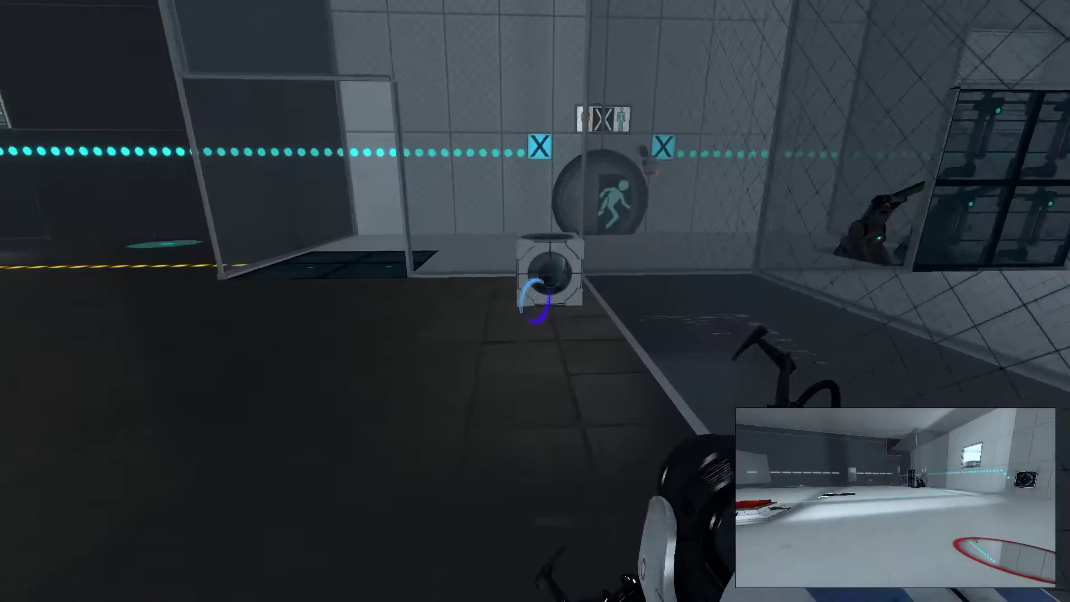
pyautogui.press('e')
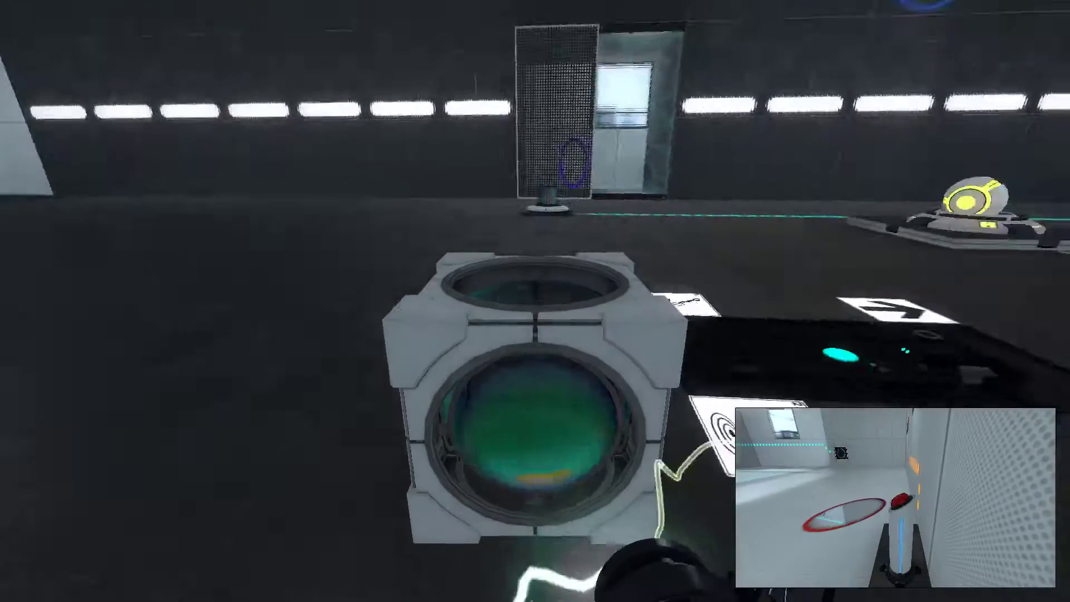
pyautogui.press('e')
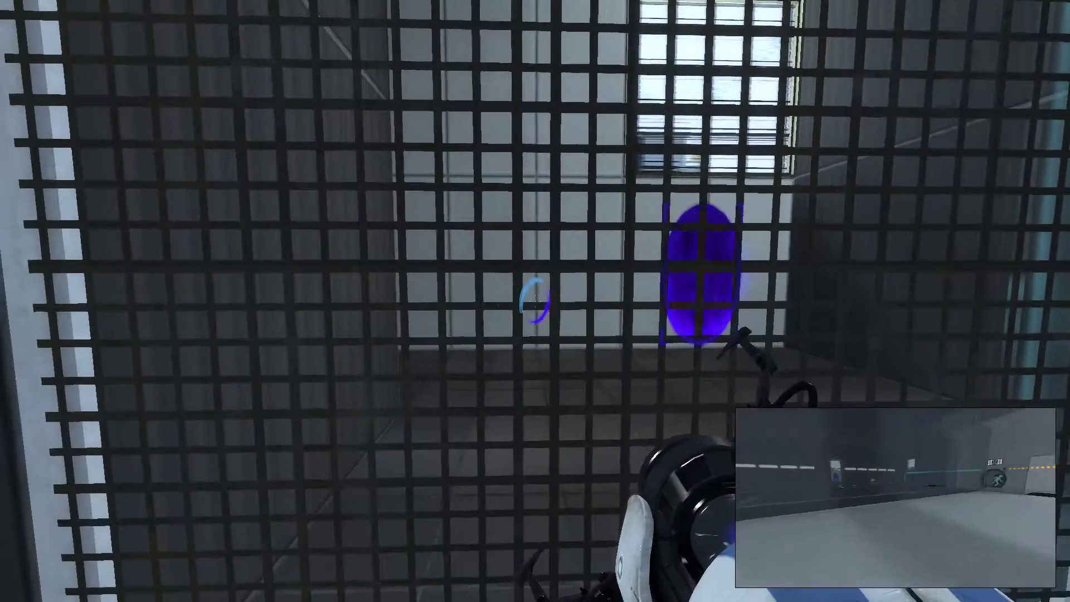
# Fire a light-blue portal beside the purple one and reposition the laser cube behind the fence
pyautogui.click(535, 301)
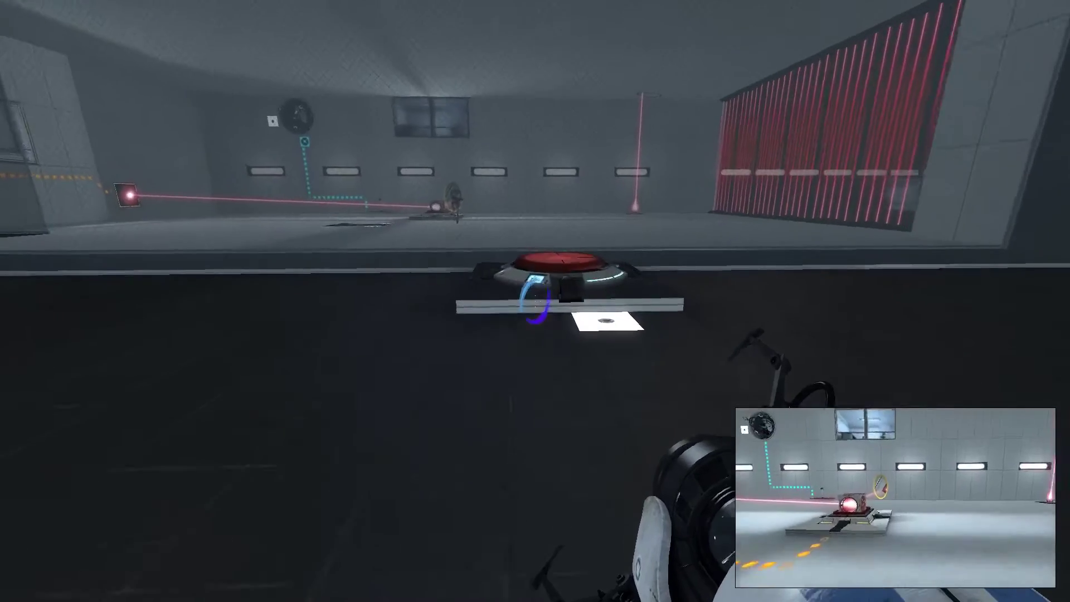
pyautogui.press('e')
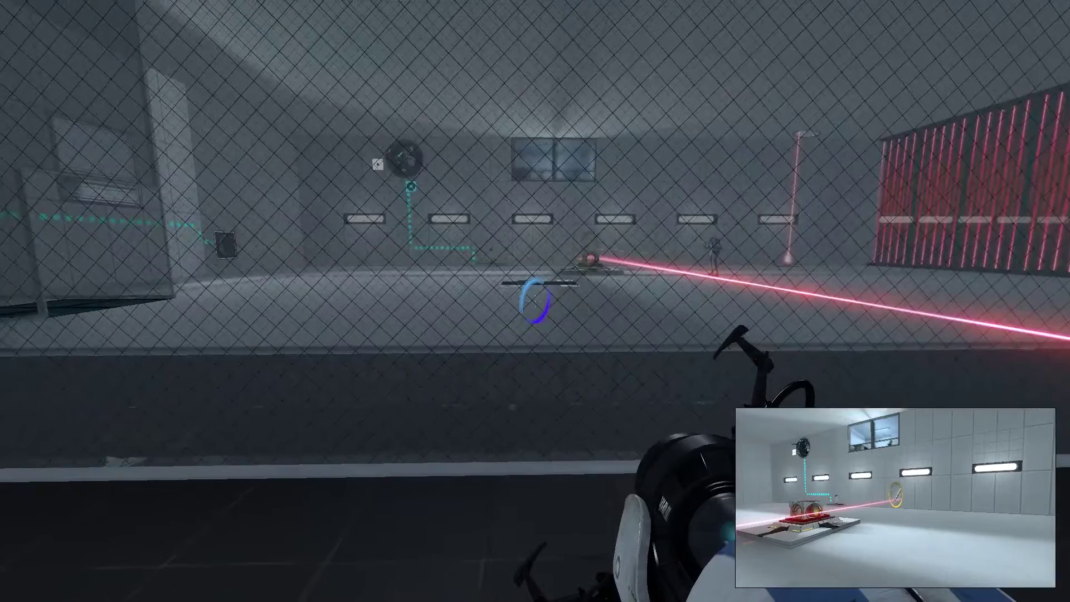
pyautogui.press('w')
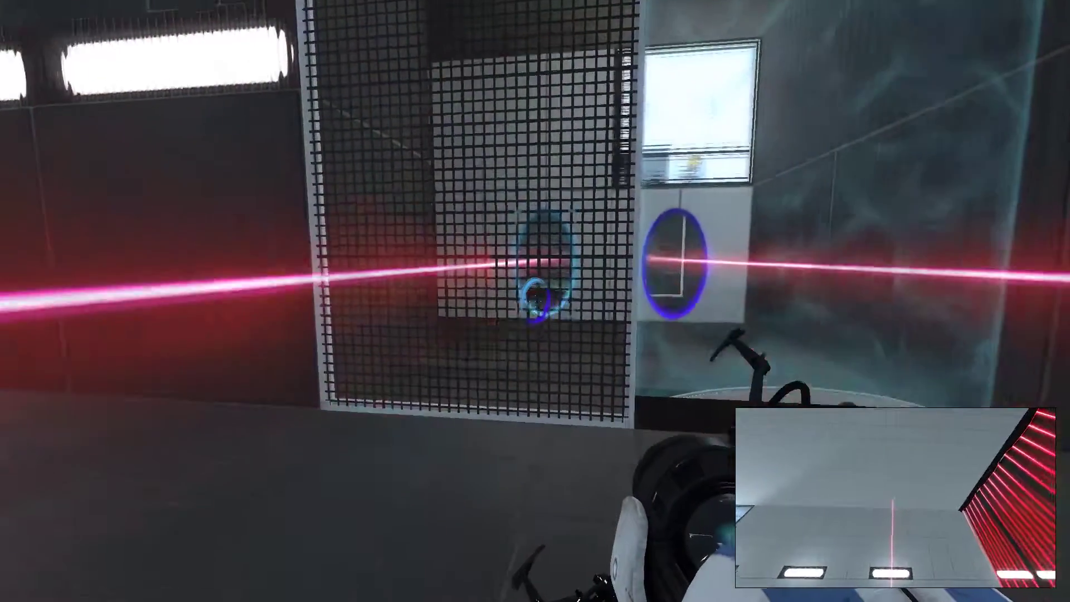
pyautogui.press('e')
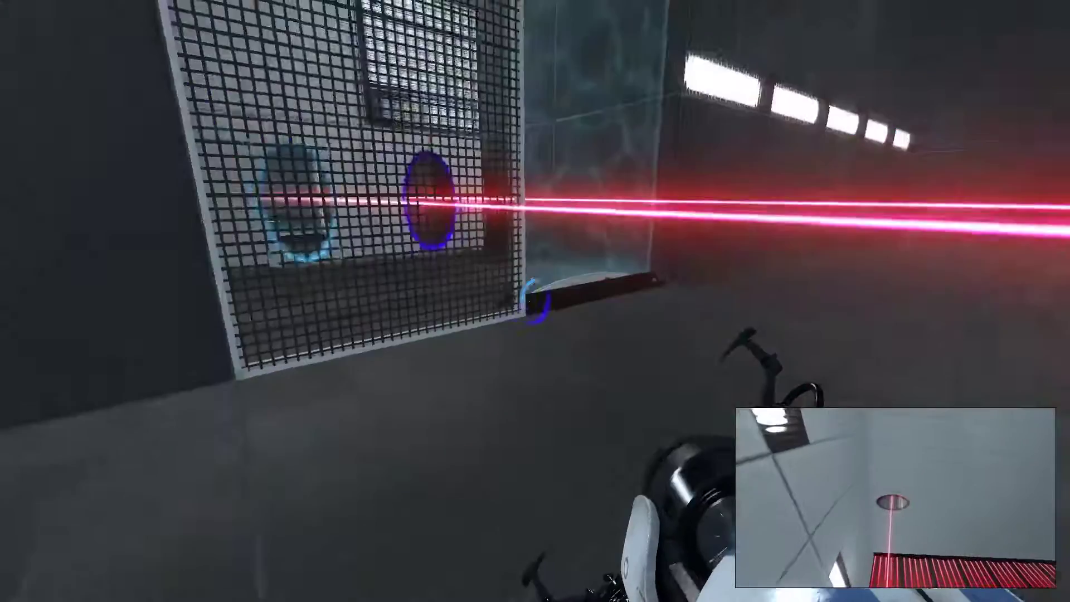
pyautogui.press('e')
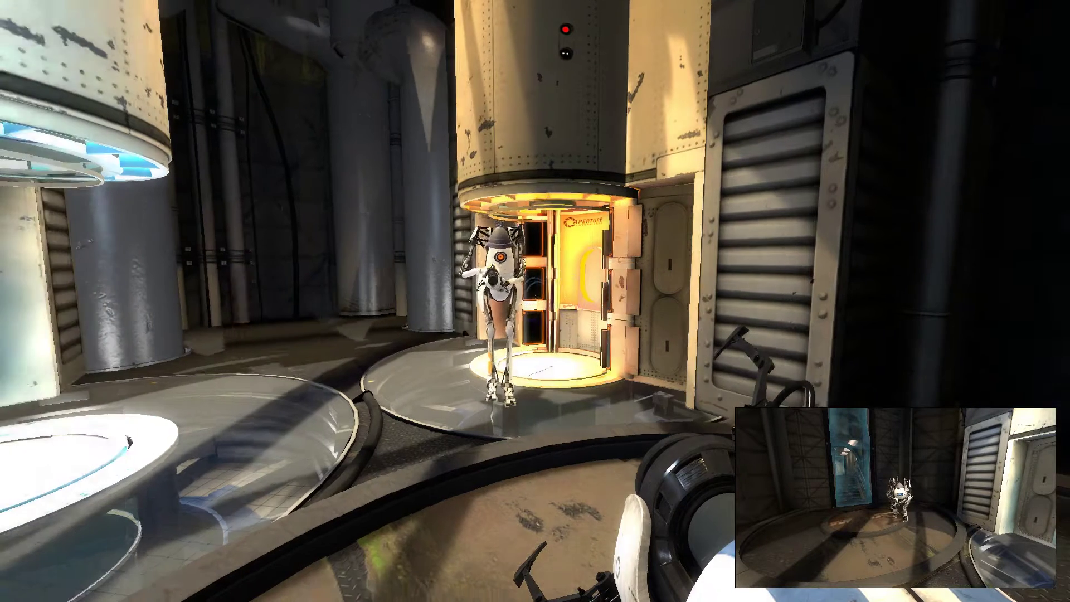
# From the pause menu's Test Chamber Evaluation, give Black_White a thumbs up
pyautogui.press('Escape')
pyautogui.click(304, 401)
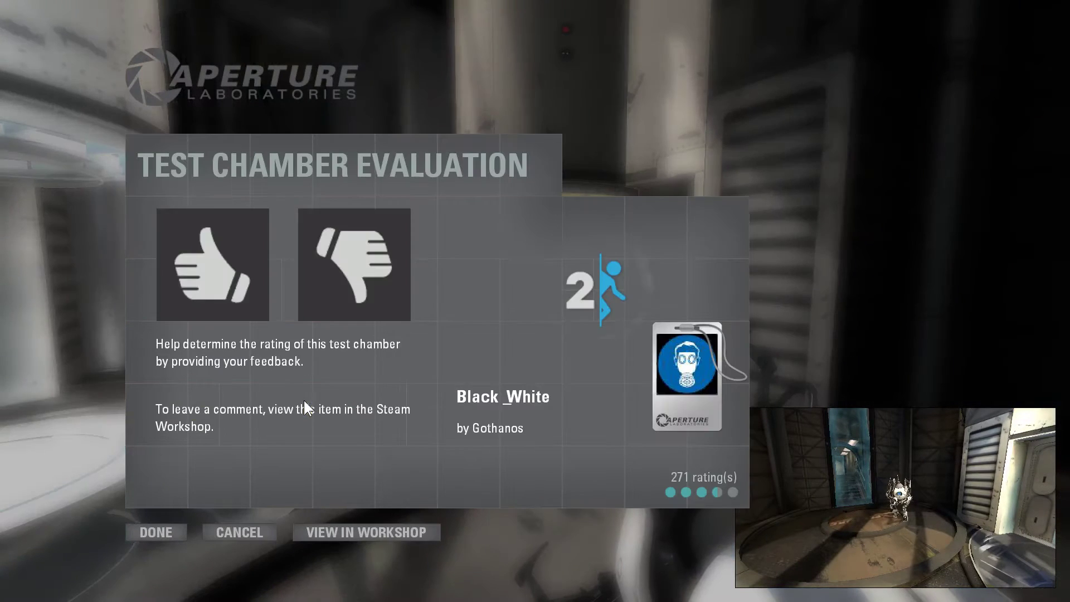
pyautogui.click(253, 289)
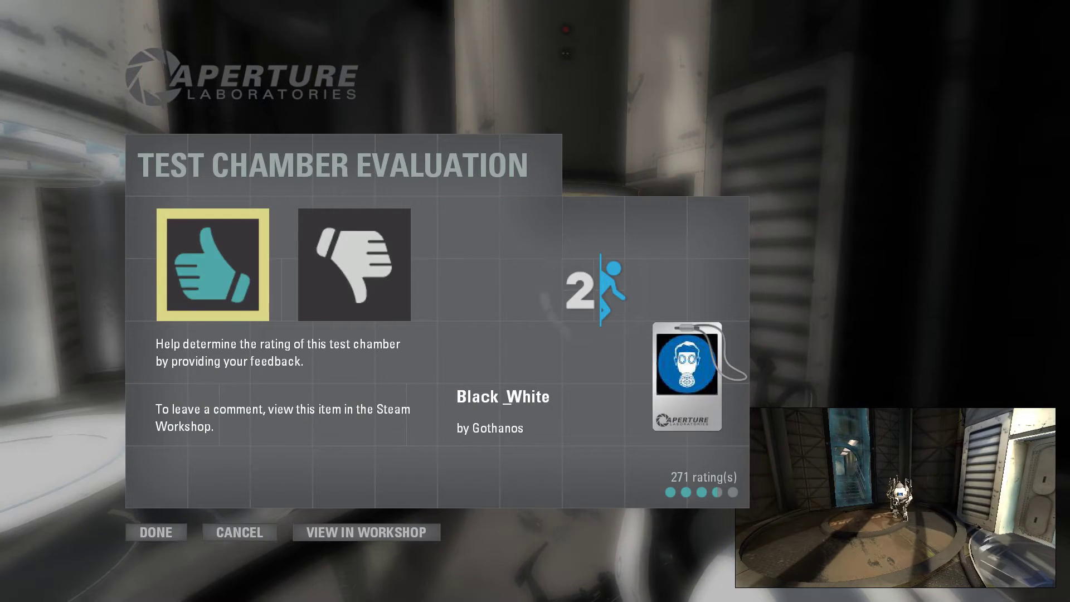